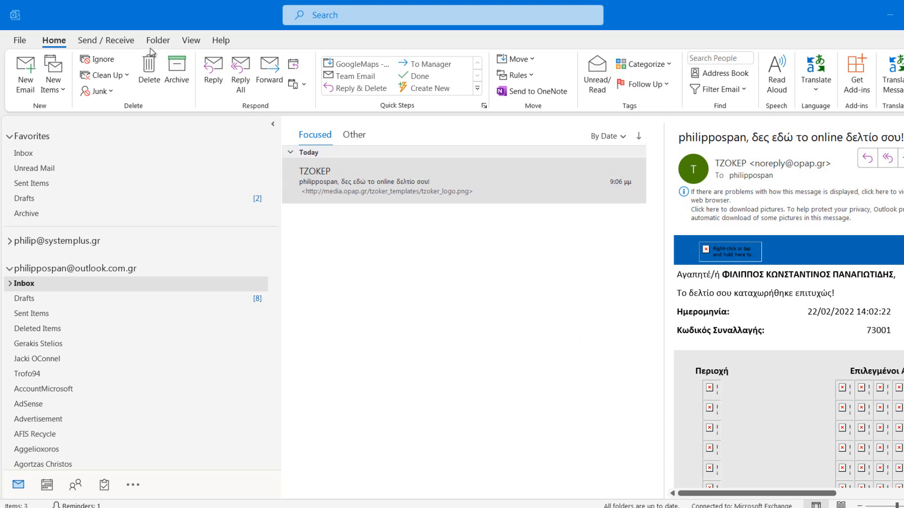
Step: Open the manager for all views of the Inbox and shift its dialog aside
{"action": "left_click", "coordinate": [191, 42]}
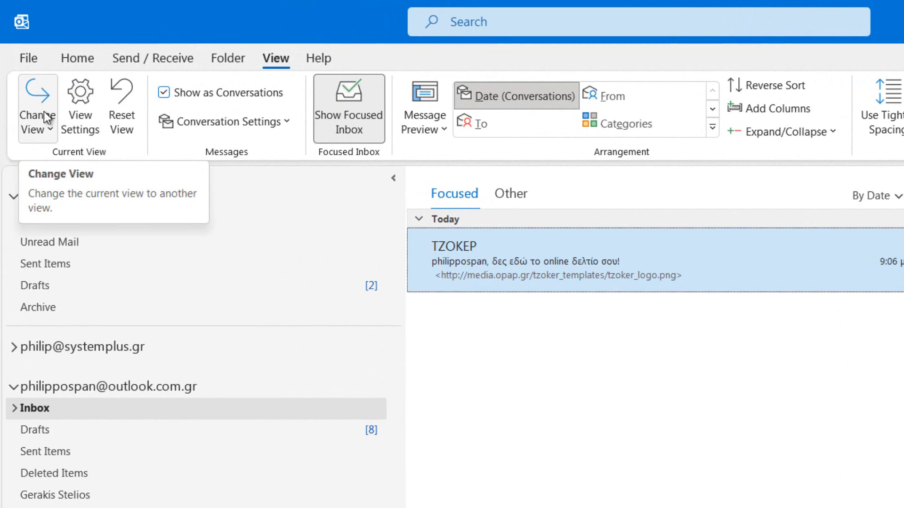
{"action": "left_click", "coordinate": [49, 130]}
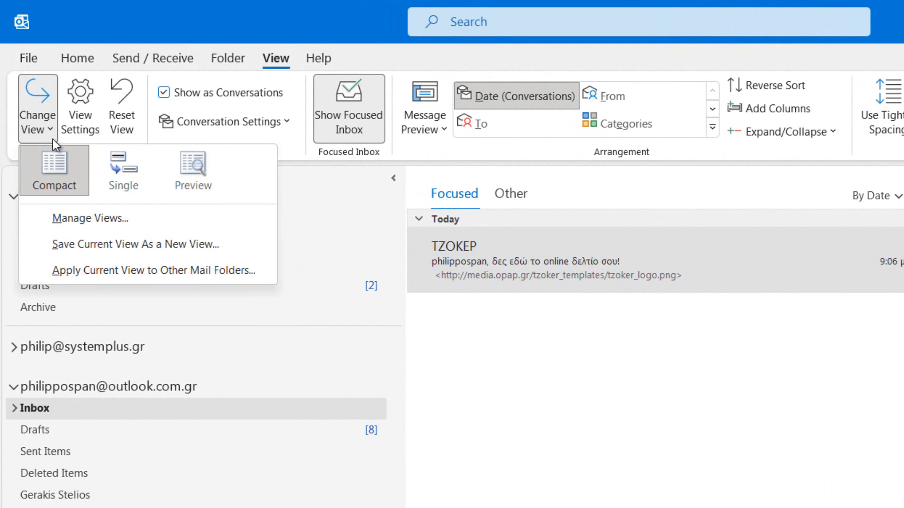
{"action": "left_click", "coordinate": [72, 213]}
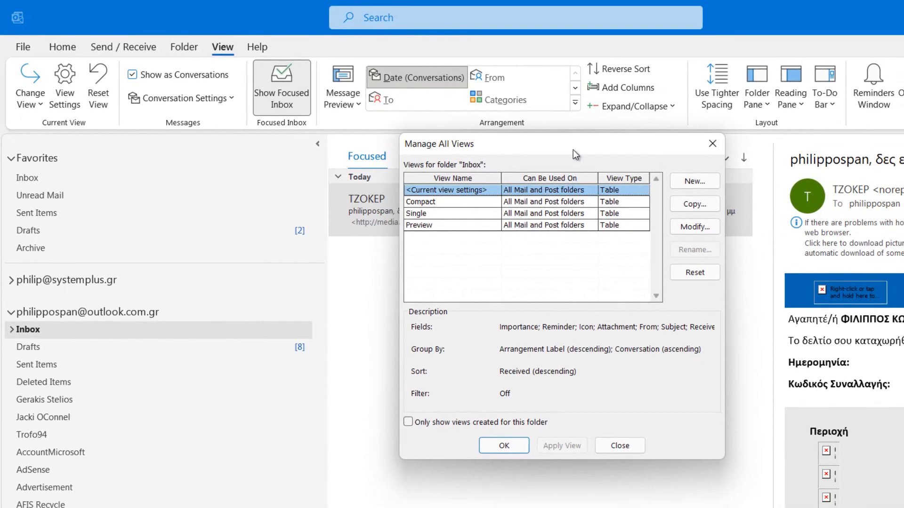
{"action": "left_click_drag", "start_coordinate": [573, 150], "coordinate": [492, 148]}
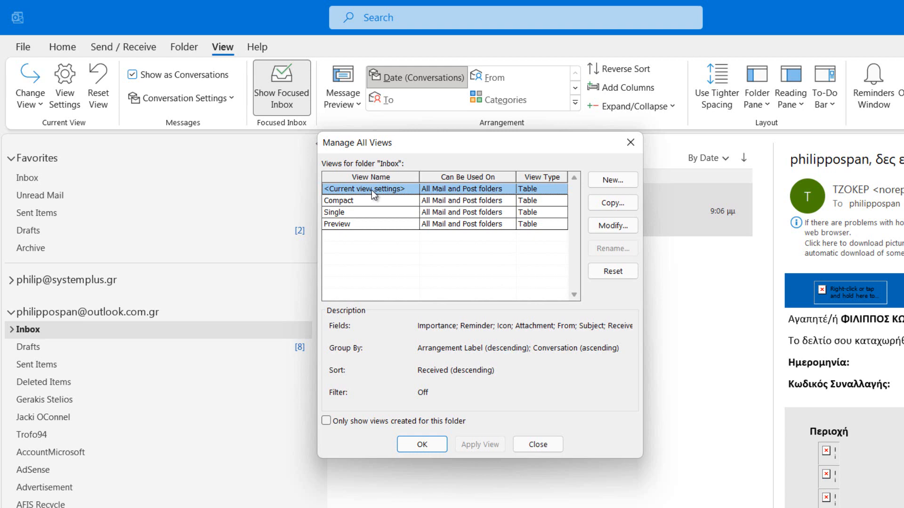
Step: Review the descriptions of the Compact, Single and Preview views, including their fields, grouping, sort and filter
{"action": "left_click", "coordinate": [351, 203]}
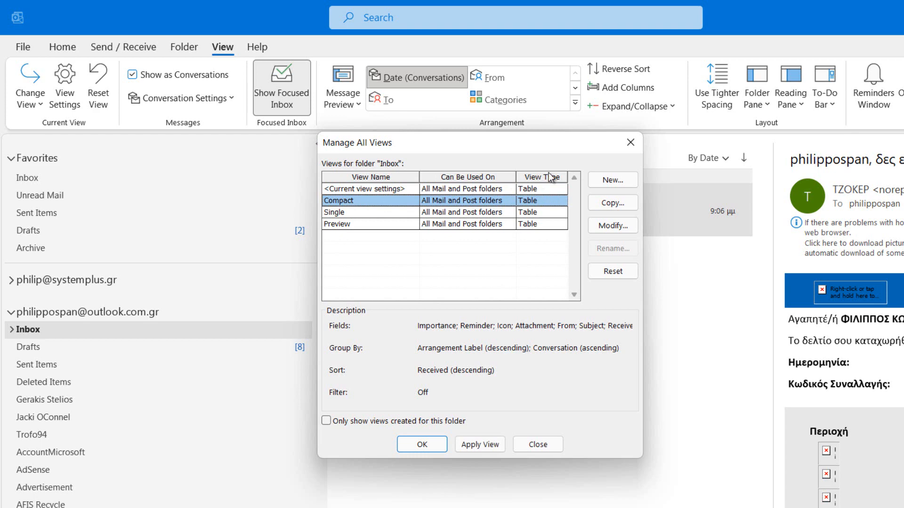
{"action": "left_click", "coordinate": [354, 214]}
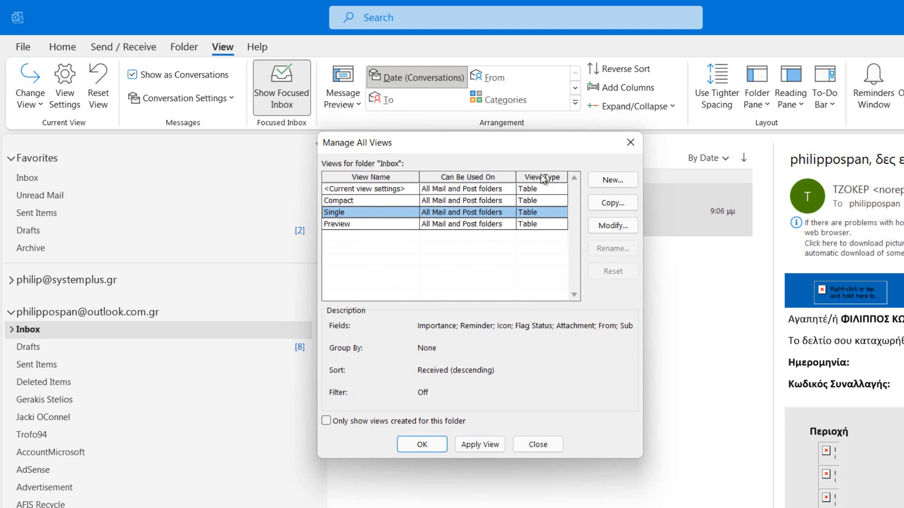
{"action": "left_click", "coordinate": [353, 224]}
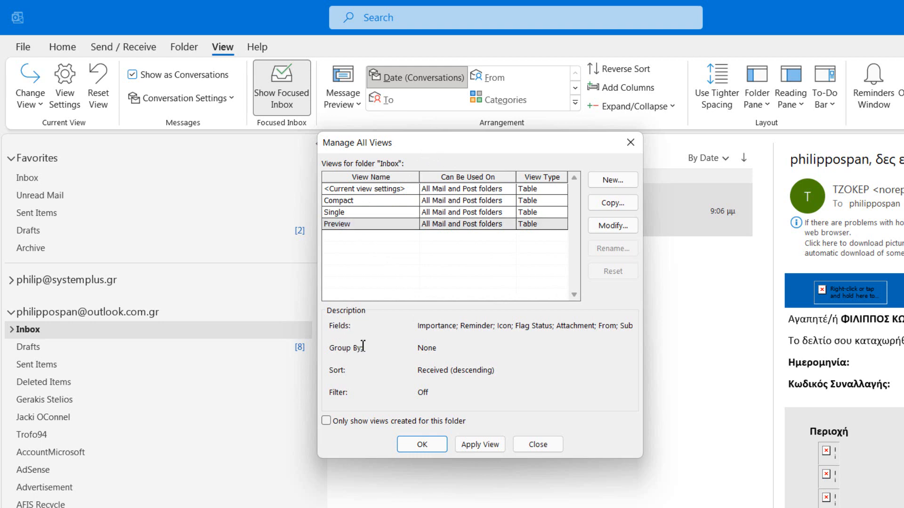
{"action": "left_click_drag", "start_coordinate": [362, 348], "coordinate": [336, 372]}
Step: Examine the name, type and folder-scope options for creating a new view, and leave without creating one
{"action": "left_click", "coordinate": [619, 184]}
{"action": "left_click_drag", "start_coordinate": [491, 177], "coordinate": [743, 195]}
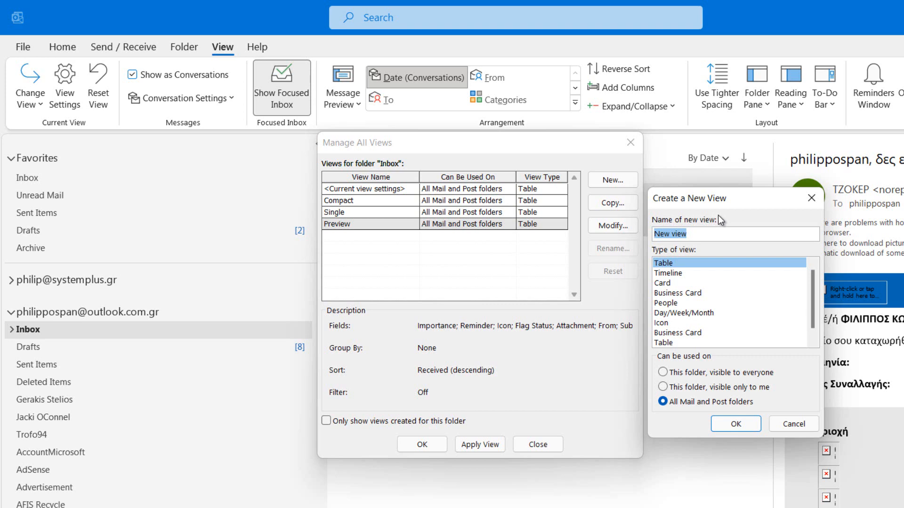
{"action": "left_click", "coordinate": [692, 235]}
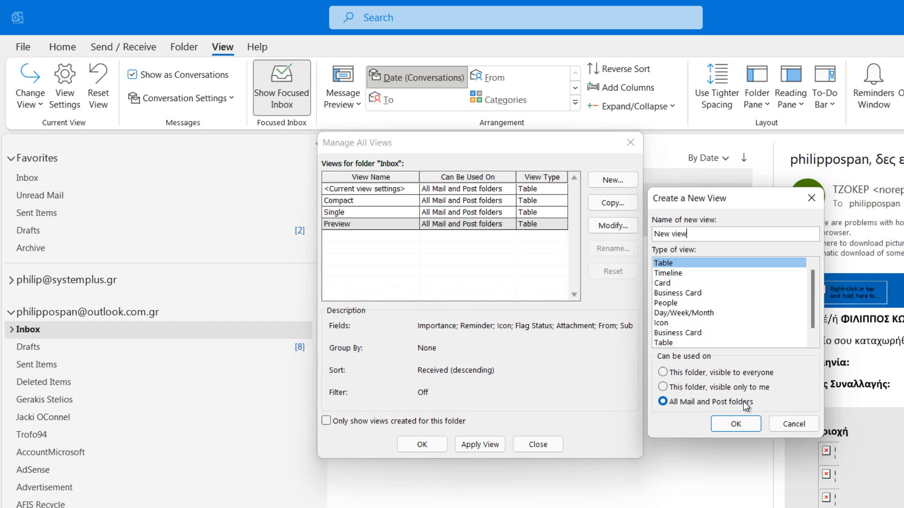
{"action": "left_click", "coordinate": [794, 424]}
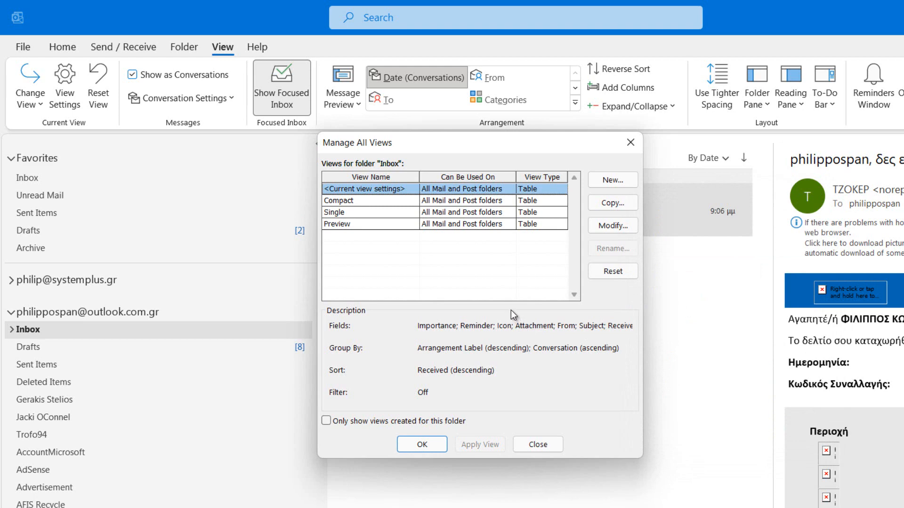
Step: Examine the name and folder-scope options for copying the current view, and leave without making a copy
{"action": "left_click", "coordinate": [604, 202]}
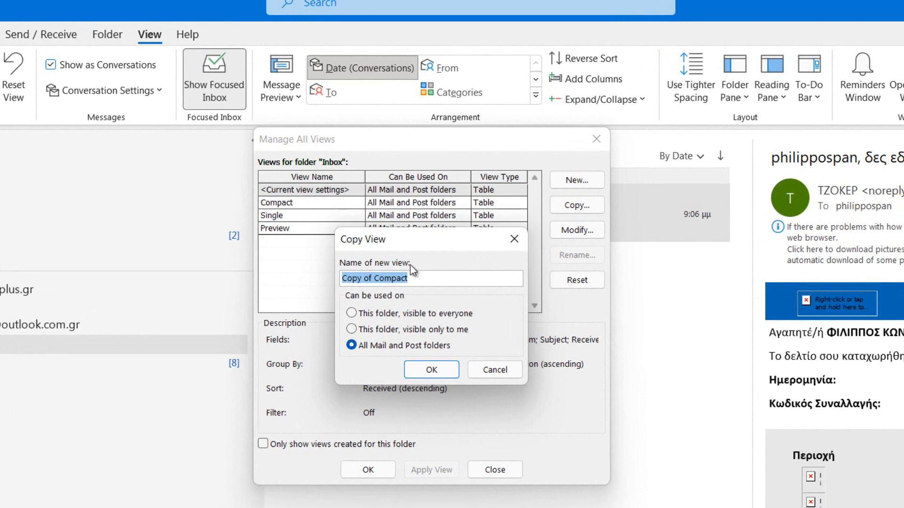
{"action": "left_click", "coordinate": [426, 280]}
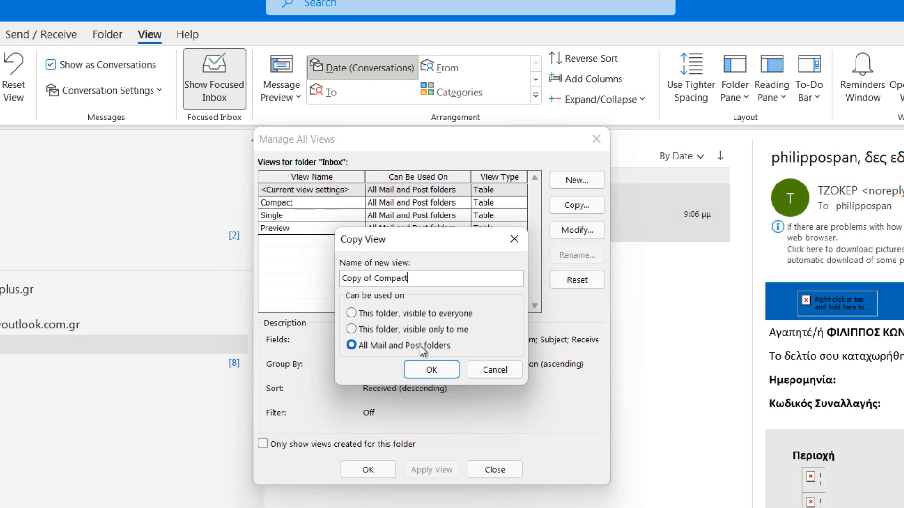
{"action": "left_click", "coordinate": [495, 370]}
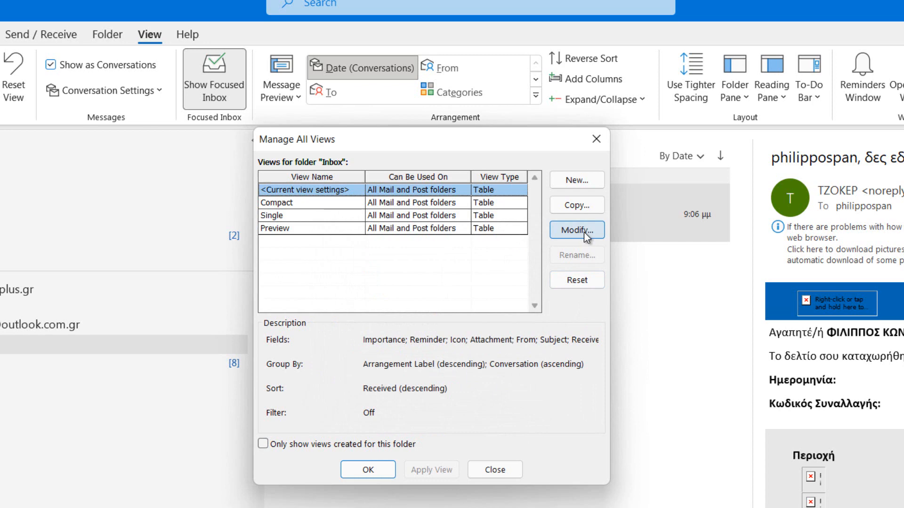
Step: Open the current view's advanced settings for modification and inspect its available and shown columns without changing them
{"action": "left_click", "coordinate": [584, 233]}
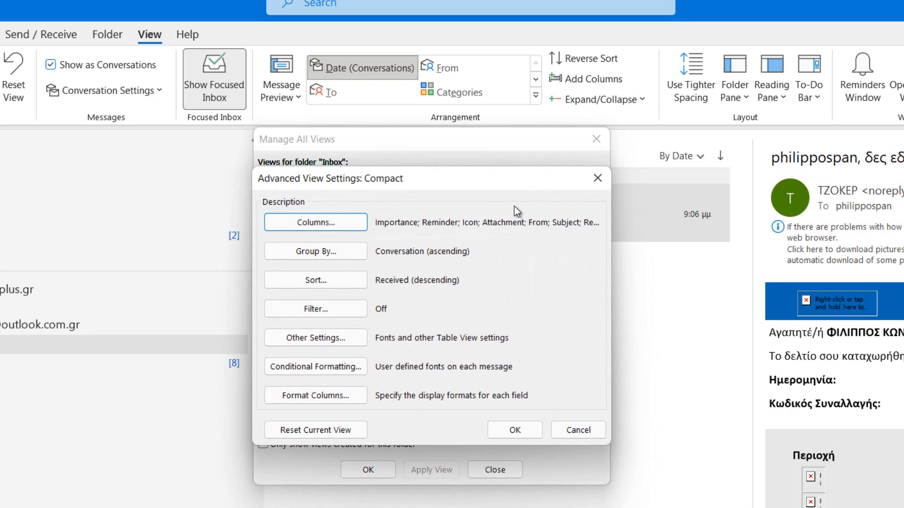
{"action": "left_click_drag", "start_coordinate": [500, 182], "coordinate": [726, 170]}
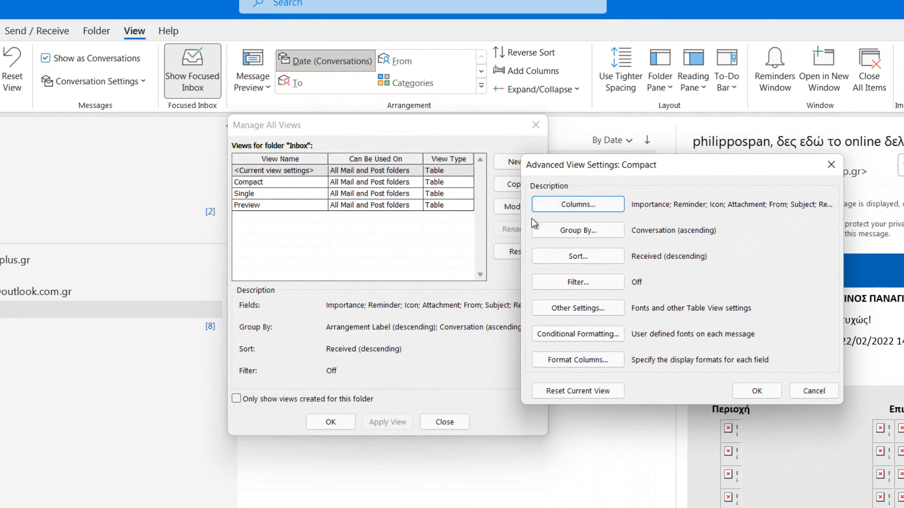
{"action": "left_click", "coordinate": [594, 205]}
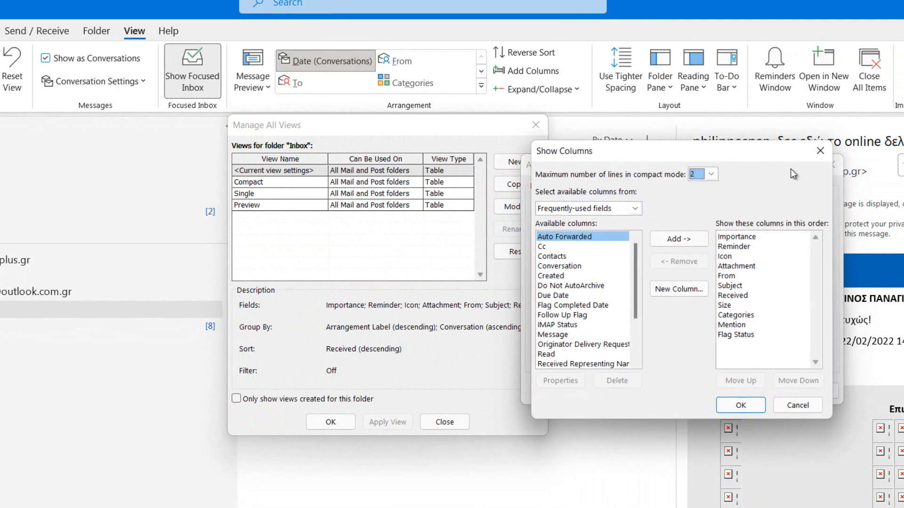
{"action": "left_click", "coordinate": [818, 151]}
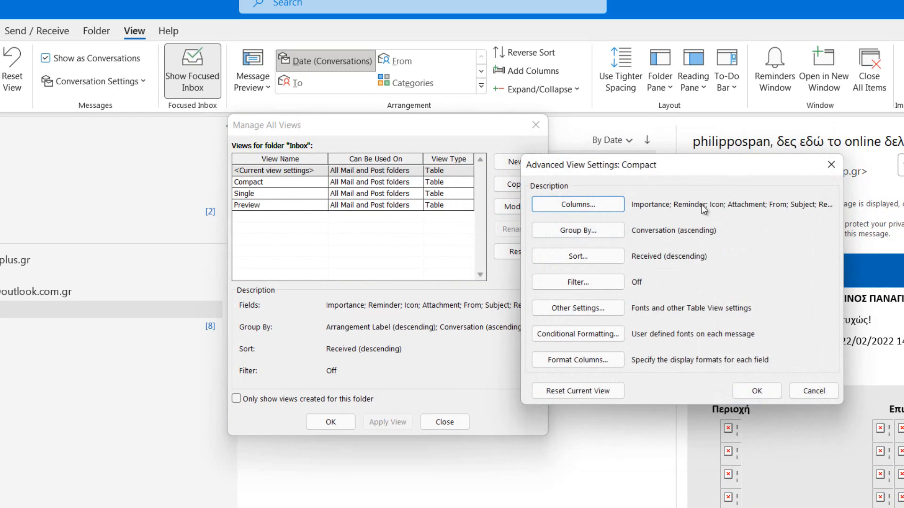
Step: Try turning off automatic grouping by arrangement, look through the fields for grouping items, and discard the change
{"action": "left_click", "coordinate": [579, 235]}
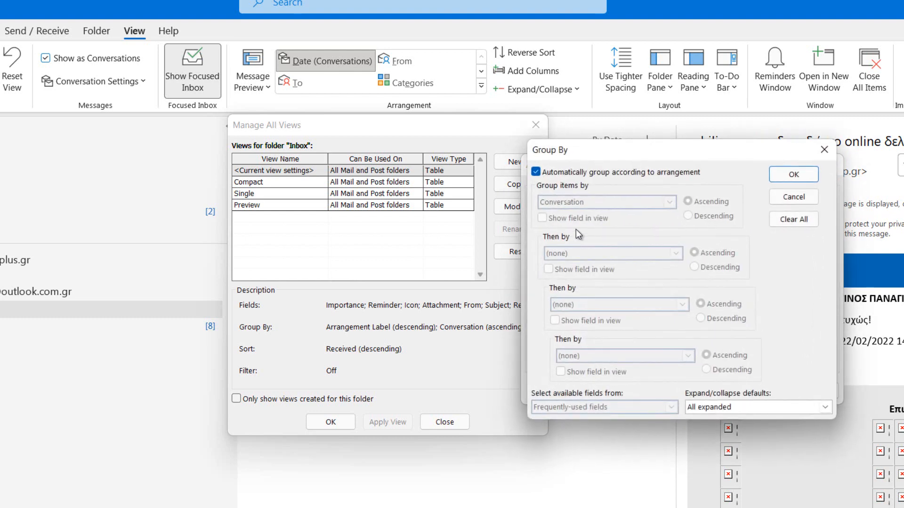
{"action": "left_click", "coordinate": [536, 171]}
{"action": "left_click", "coordinate": [599, 202]}
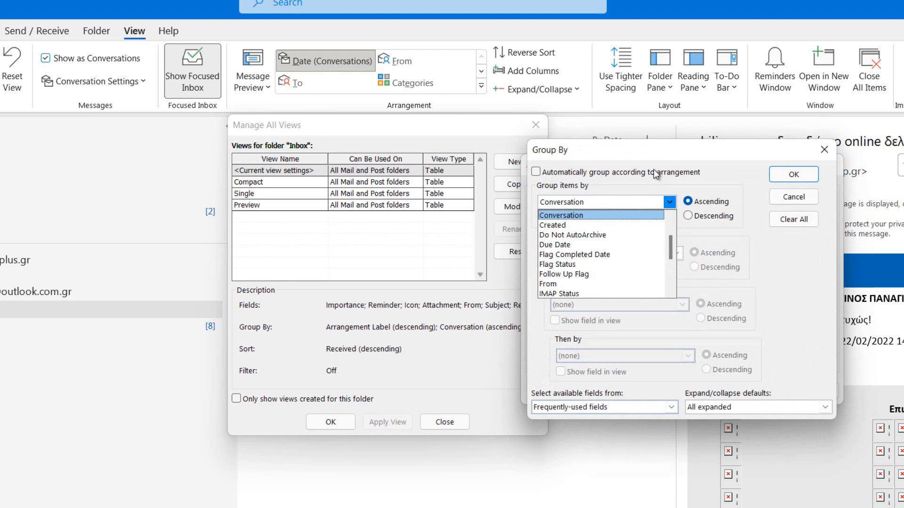
{"action": "key", "text": "Return"}
{"action": "left_click", "coordinate": [796, 196]}
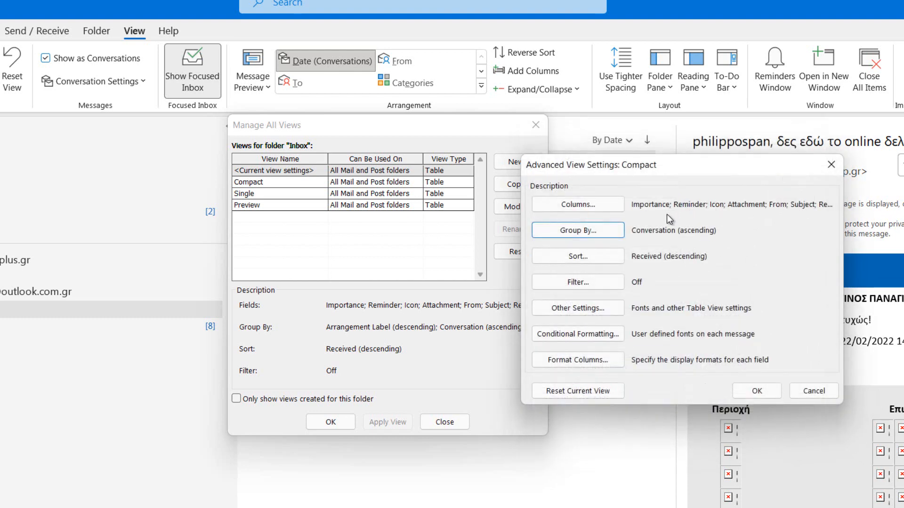
Step: Inspect the fields and order options for sorting the view's items, and leave the sort settings as they are
{"action": "left_click", "coordinate": [574, 262]}
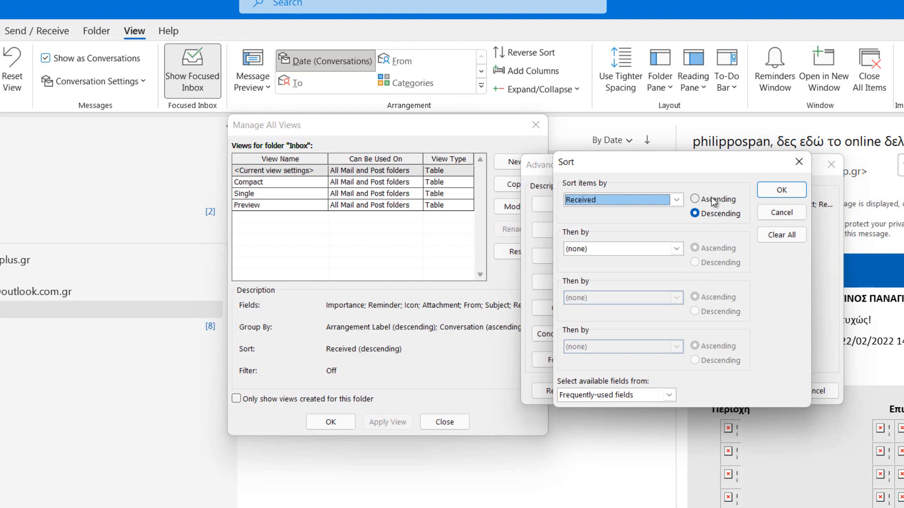
{"action": "left_click", "coordinate": [676, 200]}
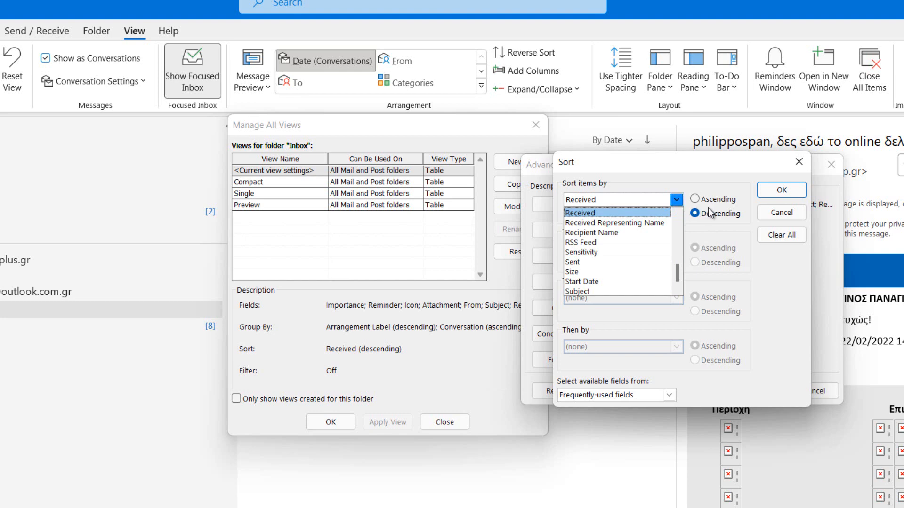
{"action": "left_click", "coordinate": [769, 212]}
{"action": "left_click", "coordinate": [770, 212]}
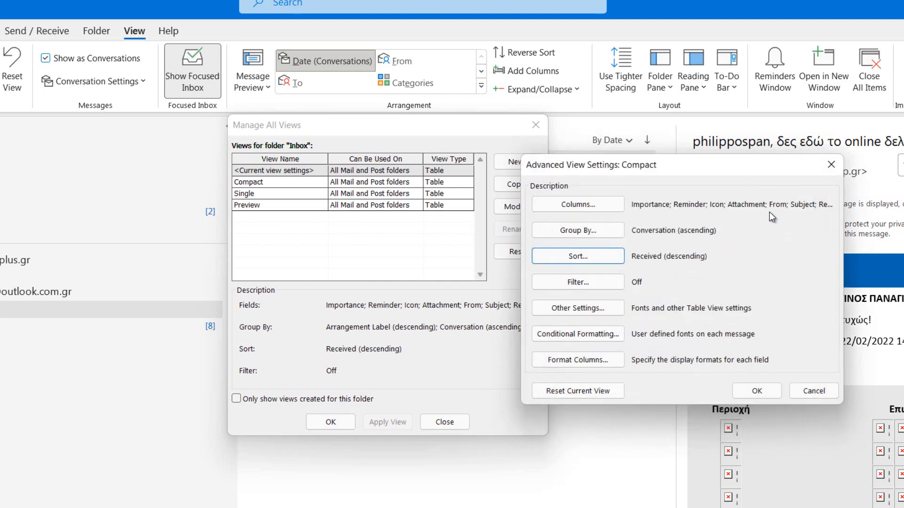
Step: Inspect the view's other settings, conditional formatting rules and column formats, leaving each without changes
{"action": "left_click", "coordinate": [592, 308]}
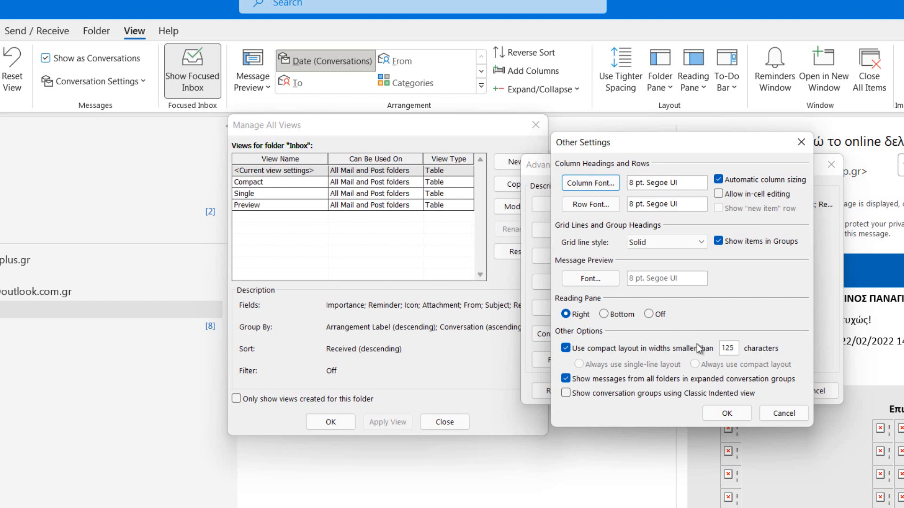
{"action": "left_click", "coordinate": [793, 412]}
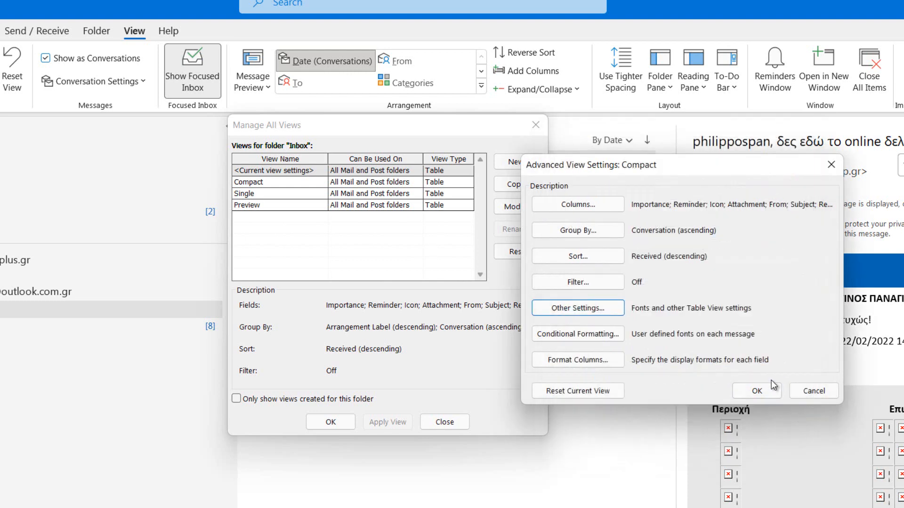
{"action": "left_click", "coordinate": [580, 331]}
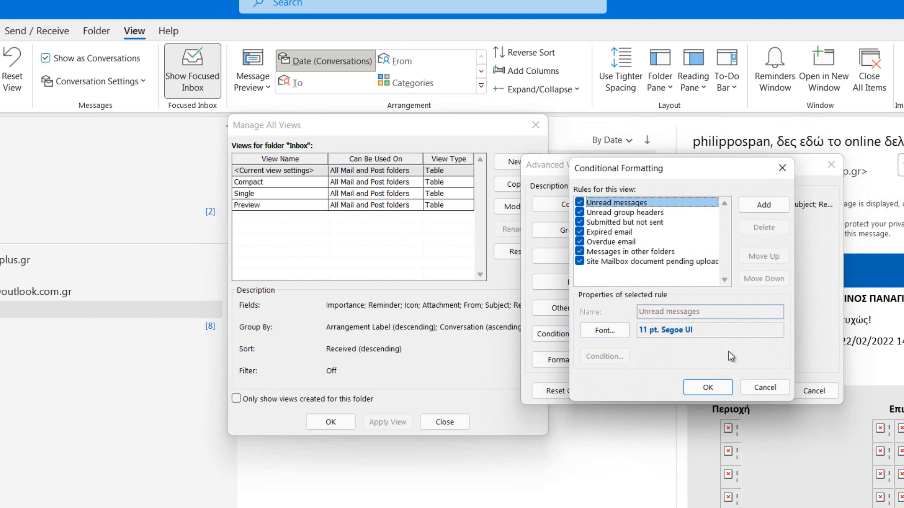
{"action": "left_click", "coordinate": [758, 390]}
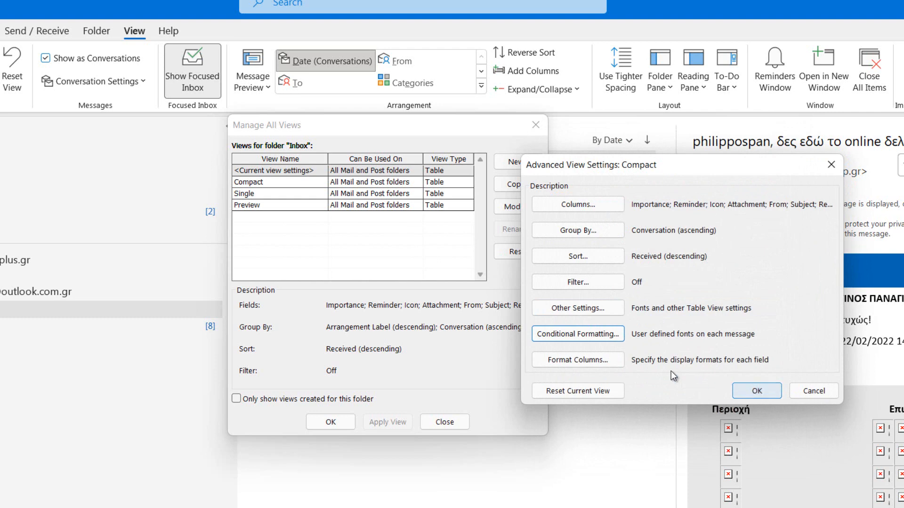
{"action": "left_click", "coordinate": [561, 356]}
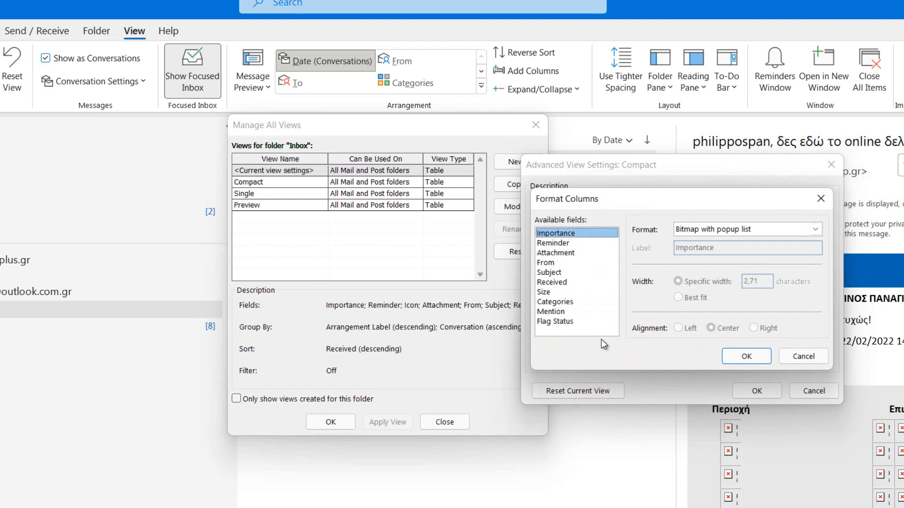
{"action": "left_click", "coordinate": [798, 356]}
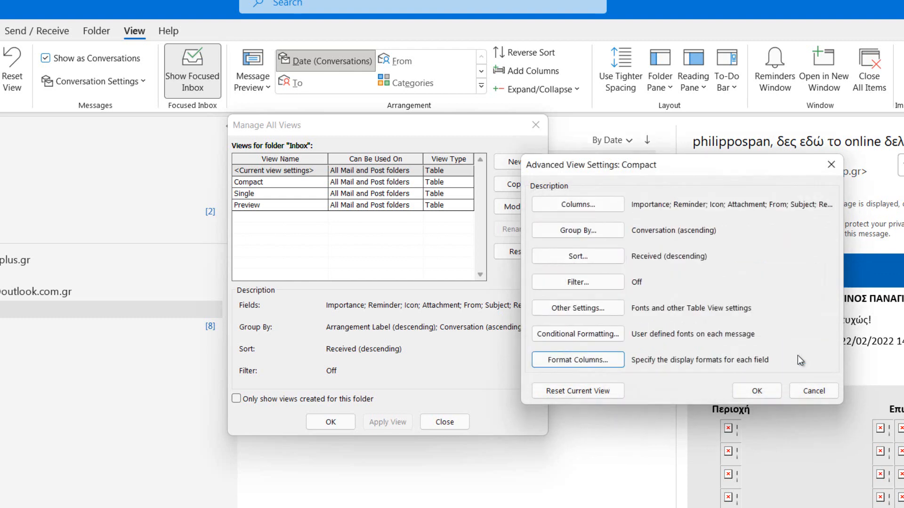